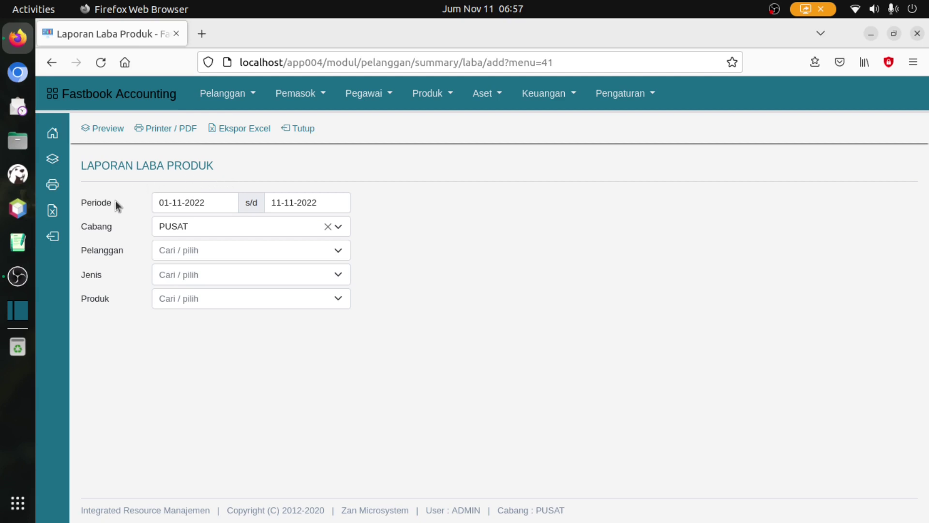
# Try 11-11-2022 as the start date of the report period
pyautogui.click(217, 200)
pyautogui.click(336, 200)
pyautogui.click(230, 203)
pyautogui.click(337, 201)
pyautogui.moveTo(162, 201); pyautogui.dragTo(153, 202)
pyautogui.write('1')
pyautogui.click(219, 204)
pyautogui.click(284, 199)
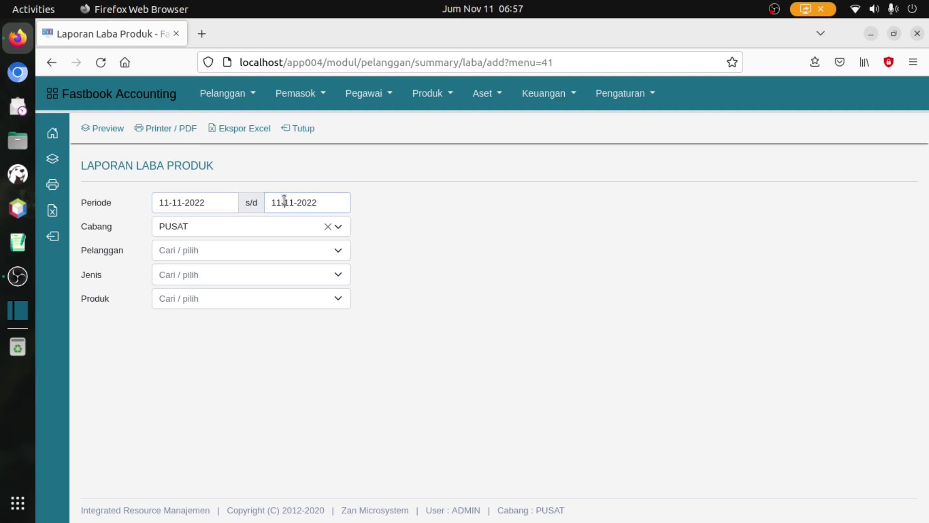
pyautogui.click(336, 200)
# Check the Jenis options and try filtering by product 2 IN 1 KRISSAN 120, clearing the filter again
pyautogui.click(248, 279)
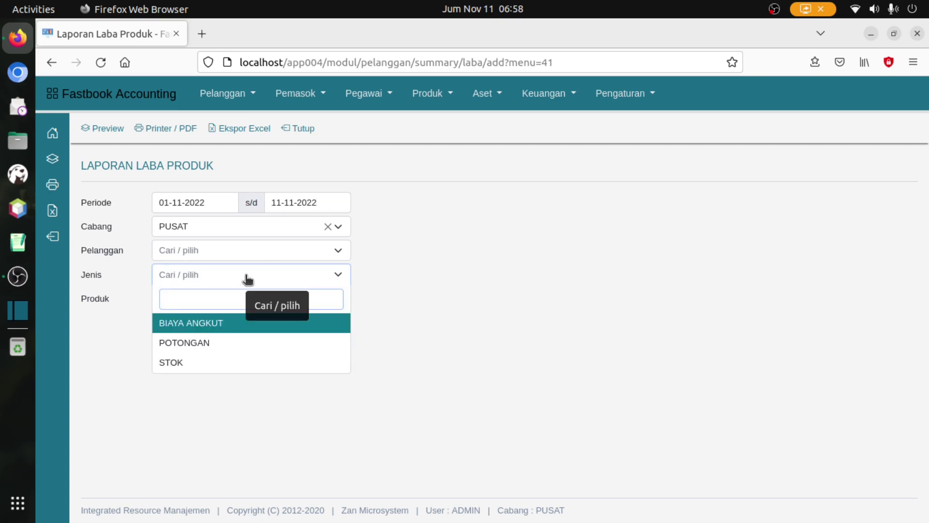
pyautogui.click(248, 279)
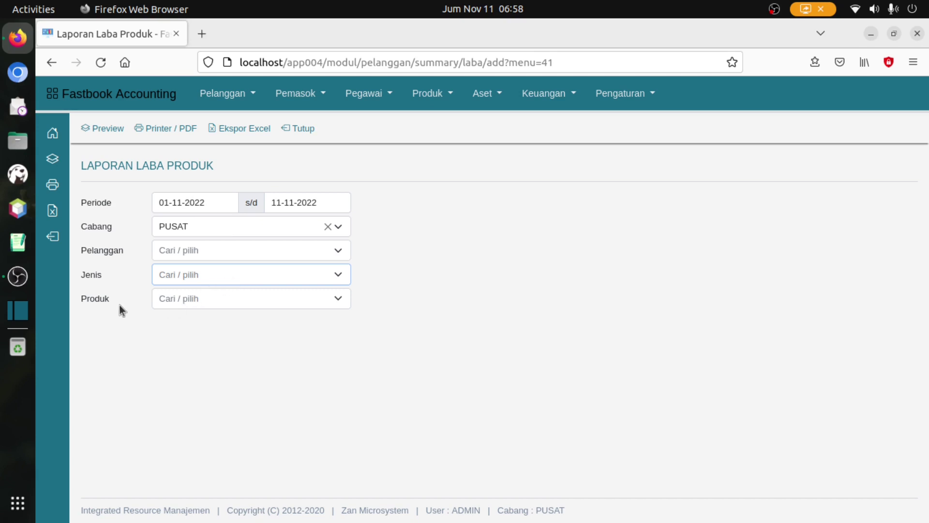
pyautogui.click(216, 303)
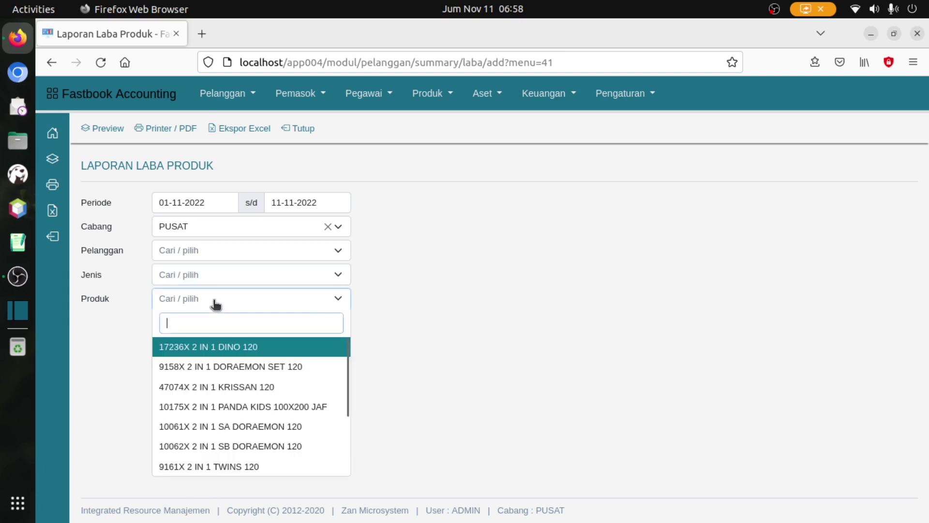
pyautogui.click(277, 387)
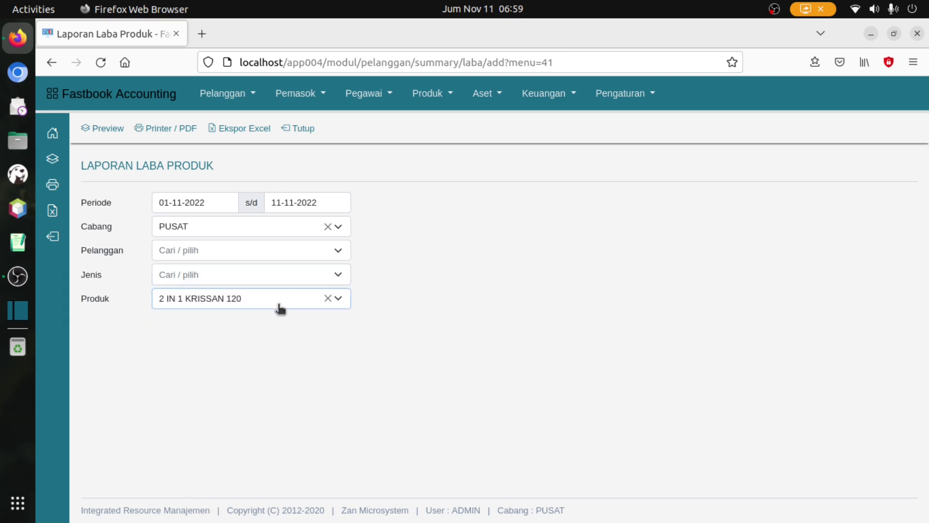
pyautogui.click(330, 299)
pyautogui.click(464, 301)
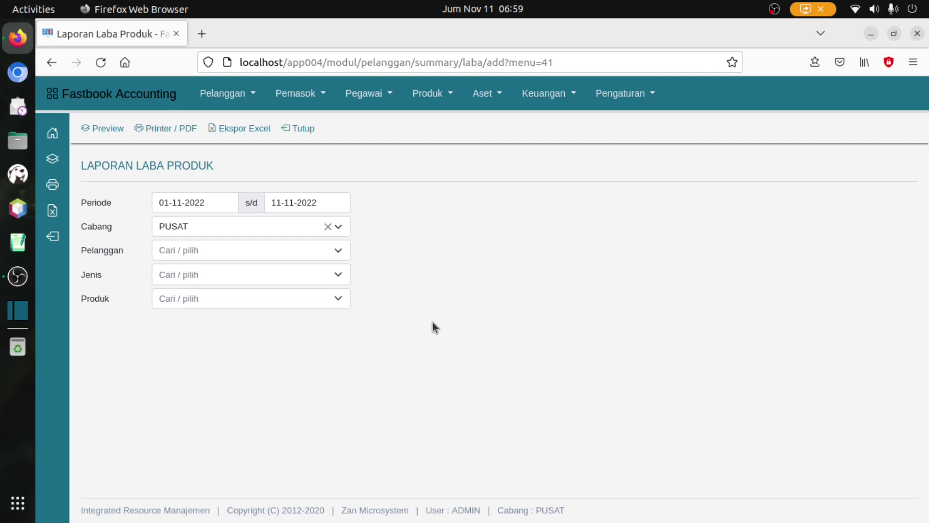
# Preview the product profit report for 01-11-2022 to 11-11-2022 at branch PUSAT and examine each row's total, HPP and profit
pyautogui.click(118, 130)
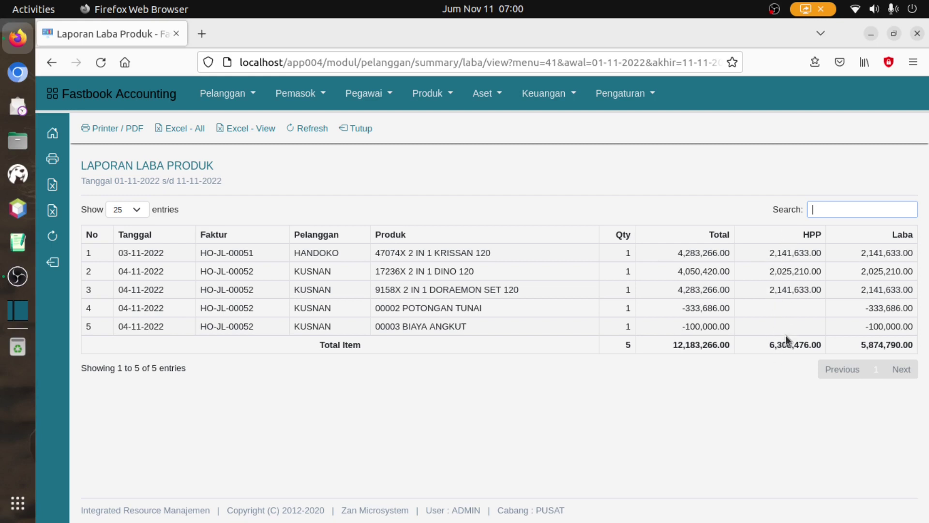
pyautogui.click(880, 273)
pyautogui.click(881, 286)
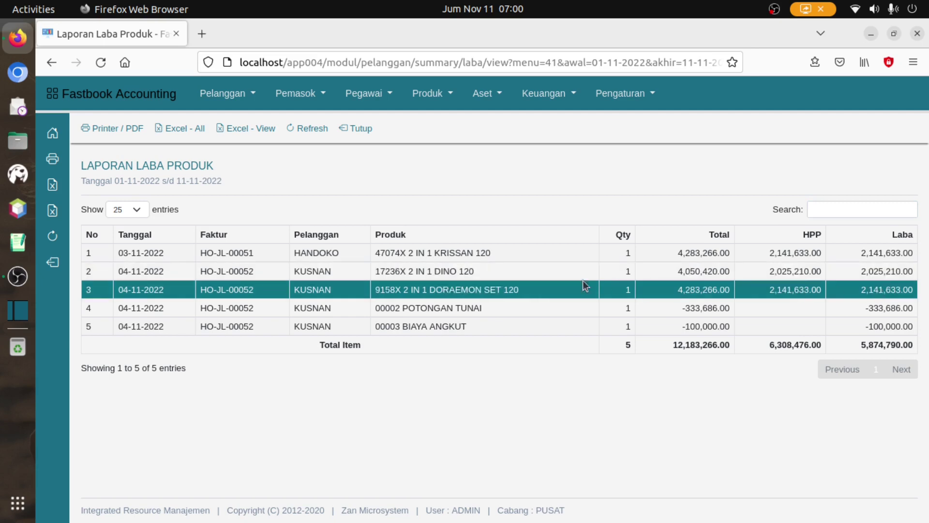
pyautogui.click(478, 255)
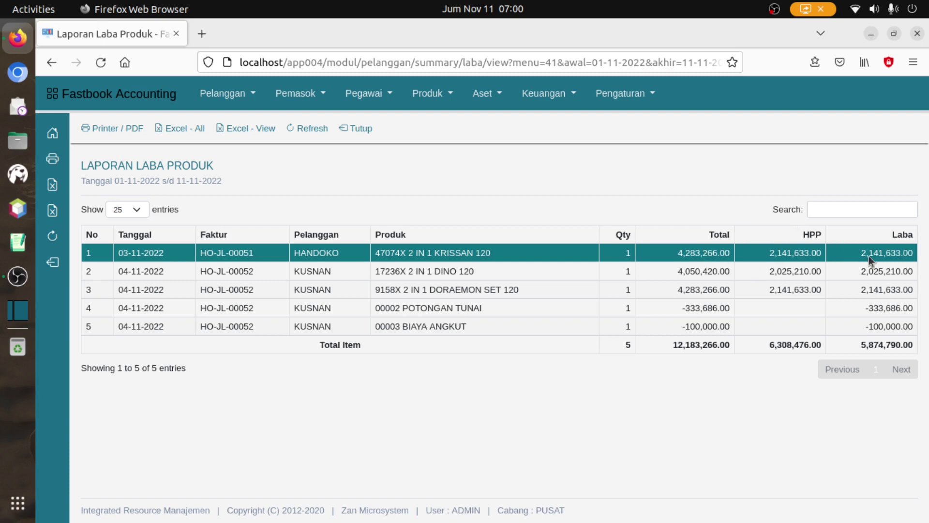
pyautogui.click(803, 270)
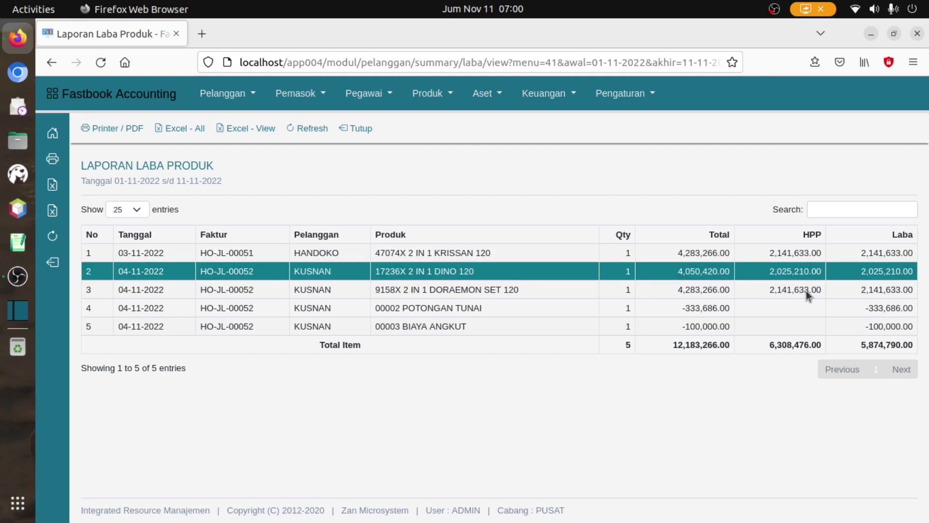
pyautogui.click(806, 291)
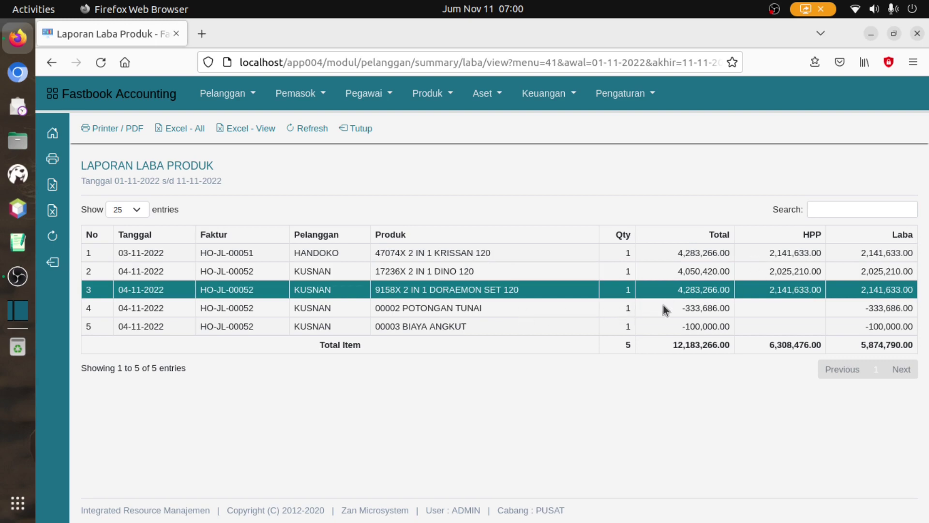
pyautogui.click(733, 311)
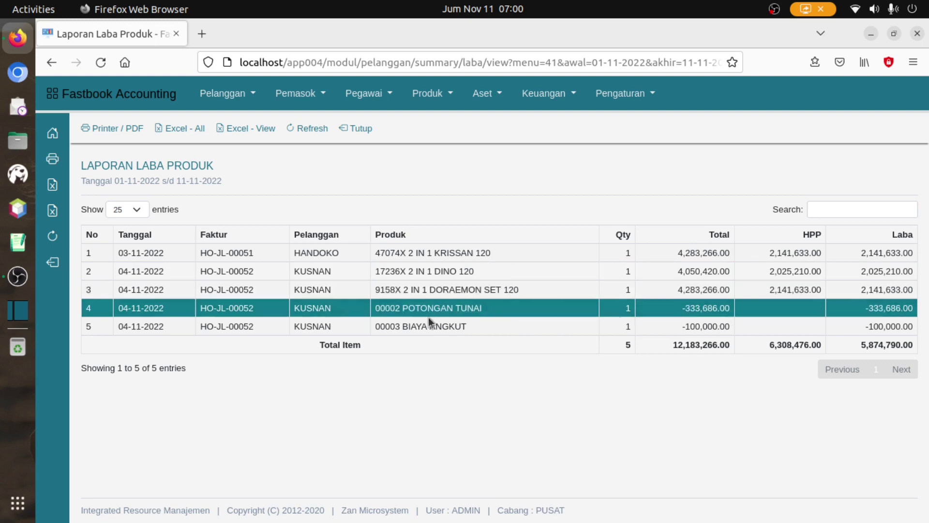
pyautogui.click(783, 327)
pyautogui.click(686, 310)
pyautogui.click(697, 327)
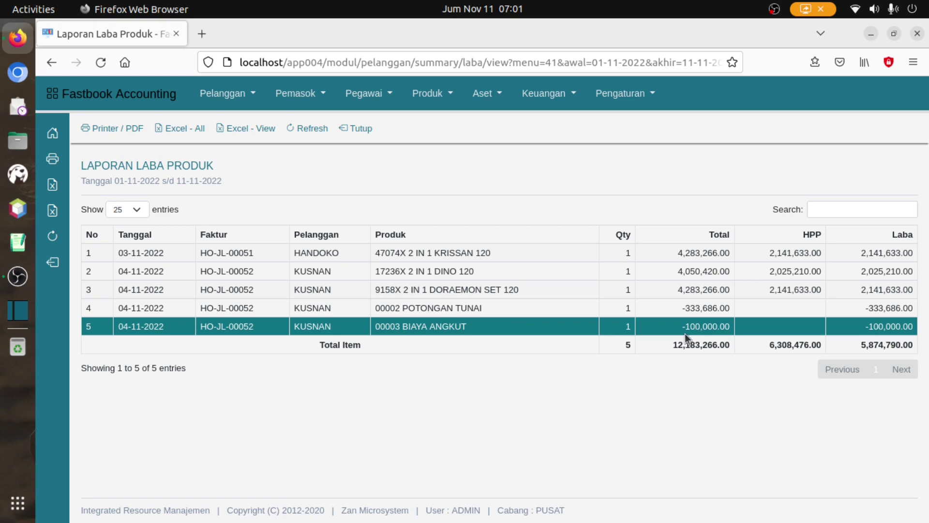
pyautogui.press('Down')
# Compare the rows' quantities and profits with the Total Item row, and close the report preview
pyautogui.click(496, 271)
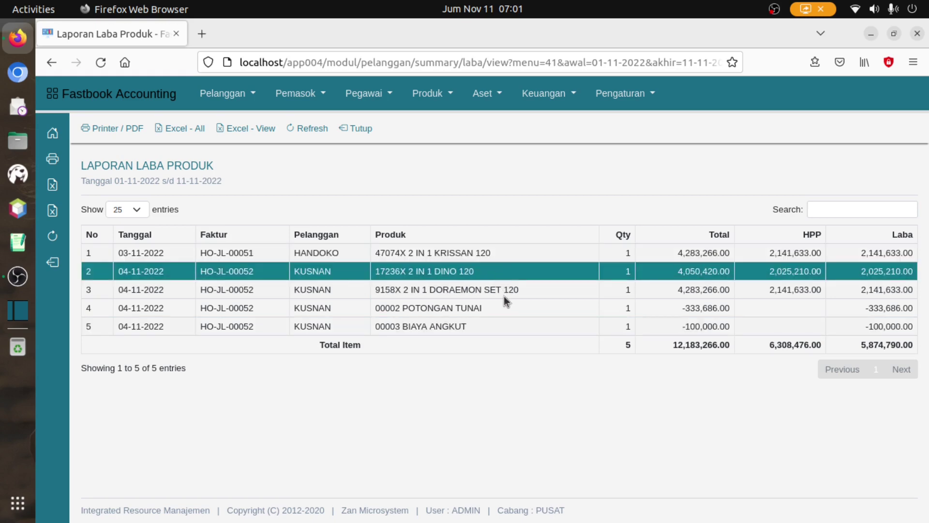
pyautogui.click(503, 290)
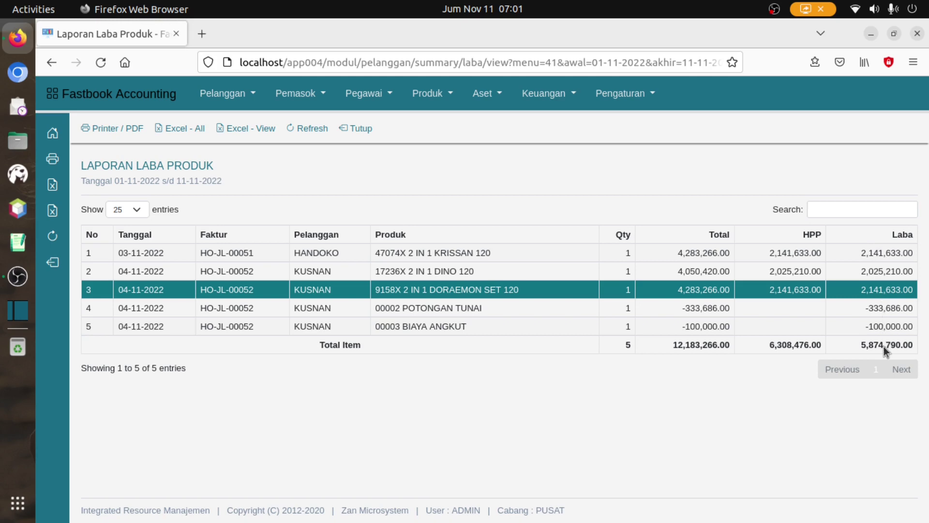
pyautogui.click(596, 255)
pyautogui.click(605, 275)
pyautogui.click(608, 289)
pyautogui.click(623, 308)
pyautogui.click(628, 326)
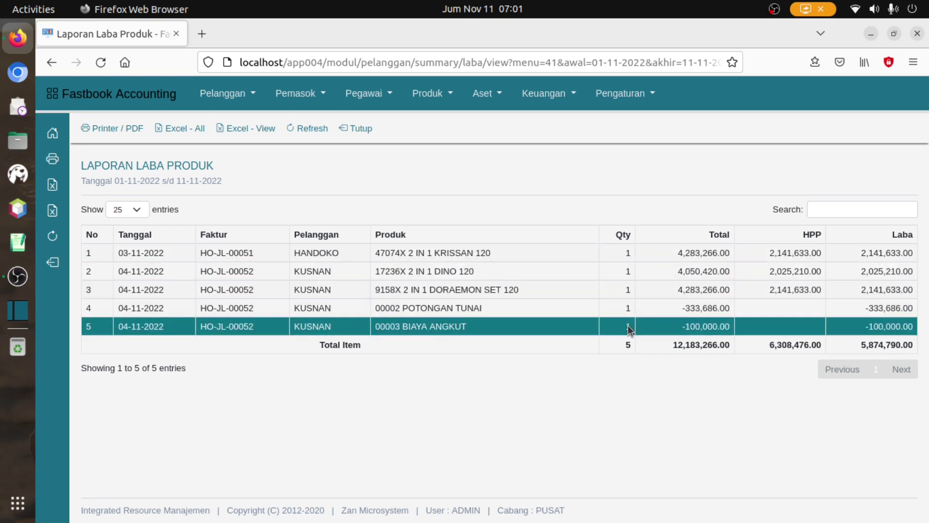
pyautogui.click(532, 256)
pyautogui.click(544, 271)
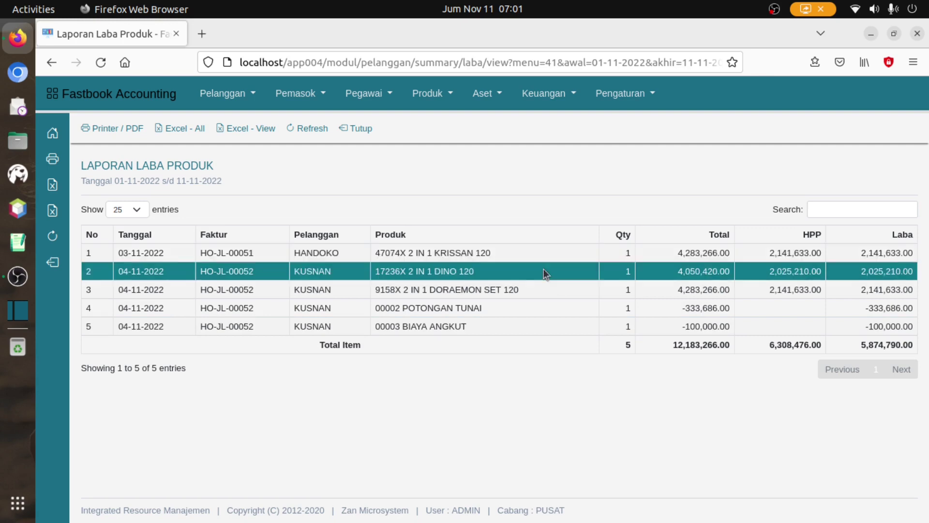
pyautogui.click(556, 286)
pyautogui.click(550, 248)
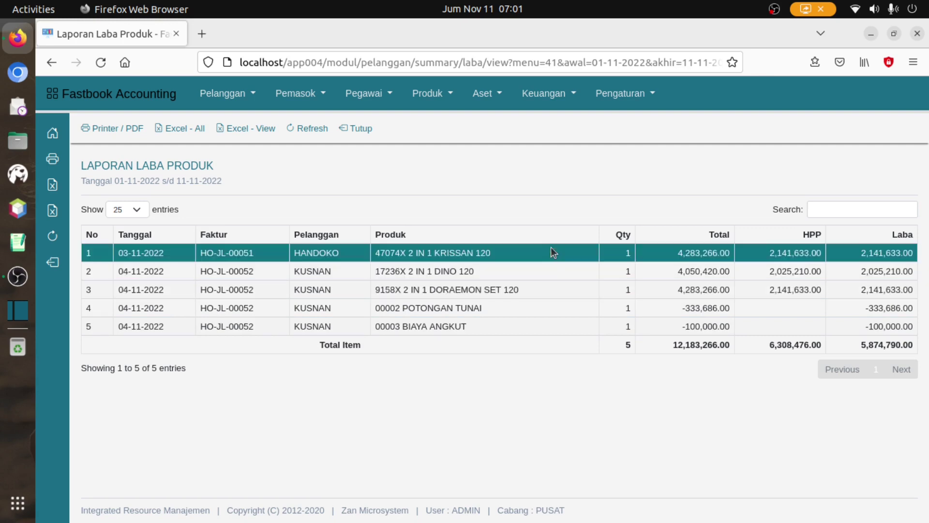
pyautogui.click(558, 272)
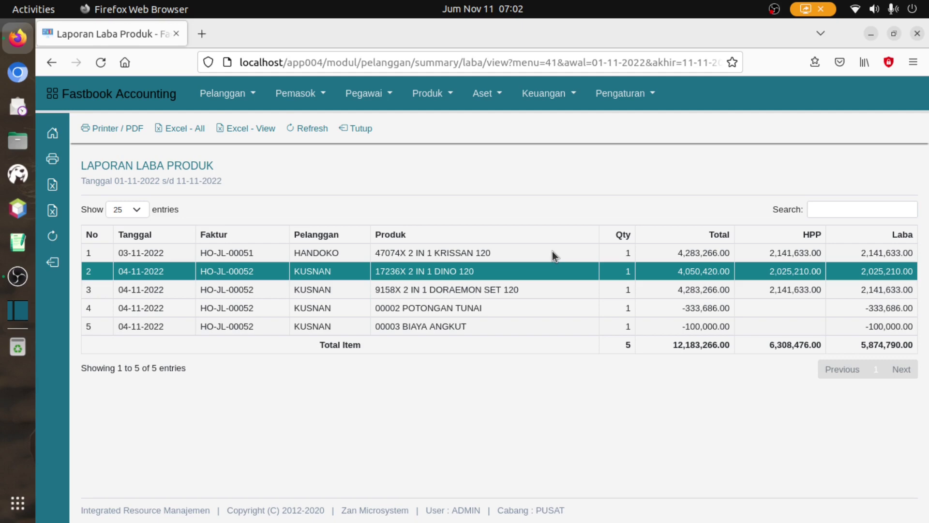
pyautogui.click(560, 292)
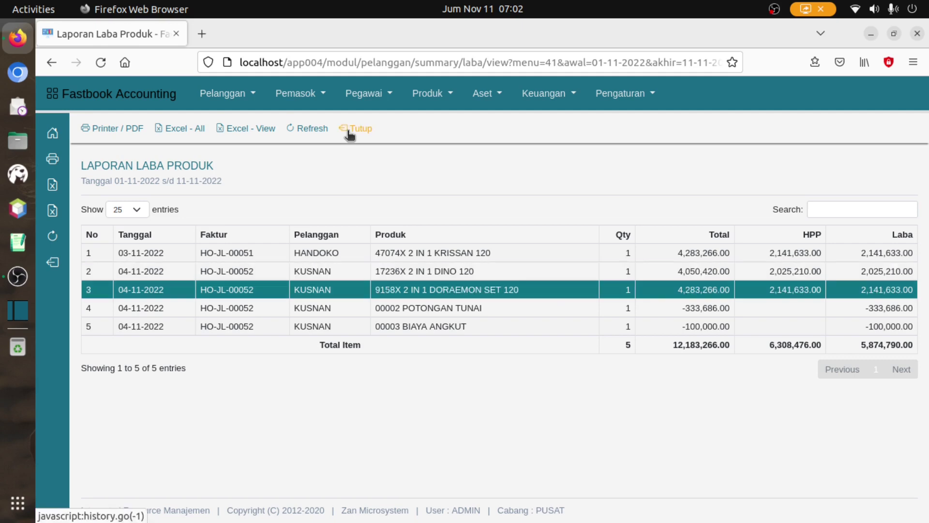
pyautogui.click(349, 132)
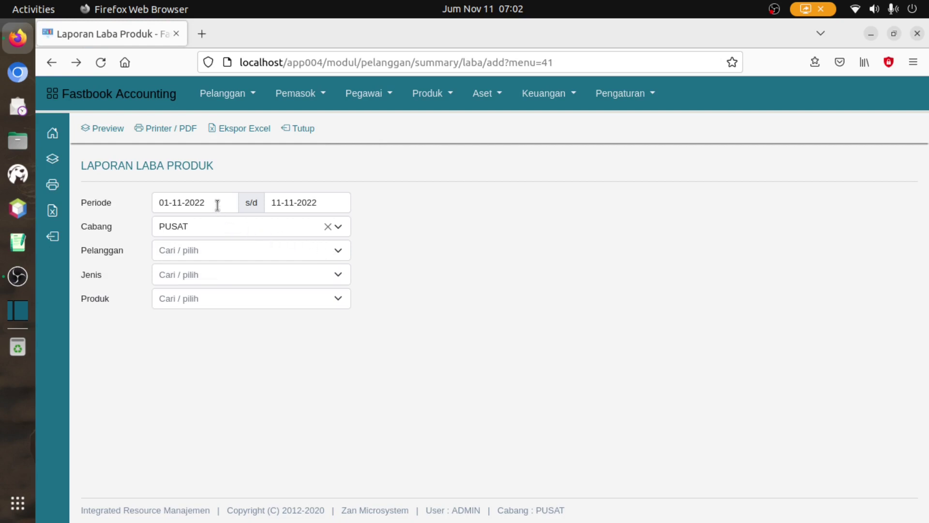
# Check the report's print preview without printing, and export the report to the Downloads folder as laporanlabaproduk.csv
pyautogui.click(161, 132)
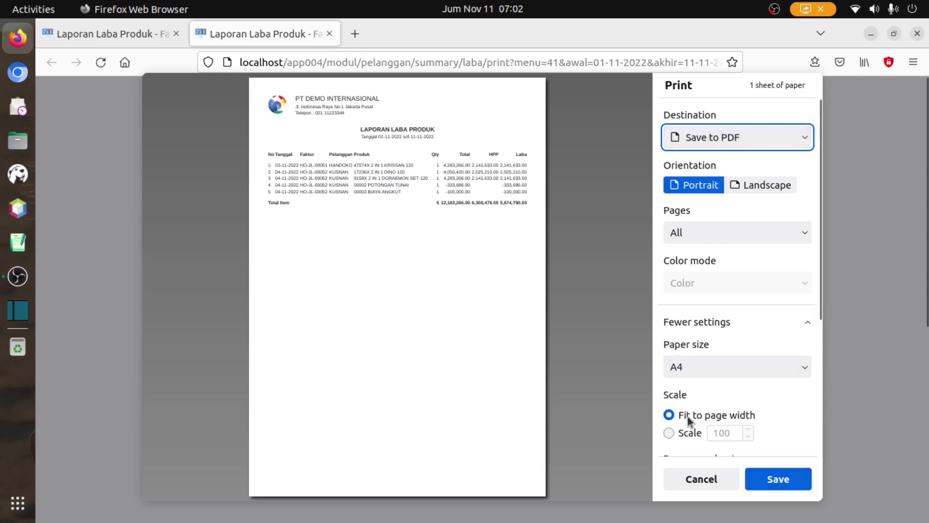
pyautogui.click(678, 478)
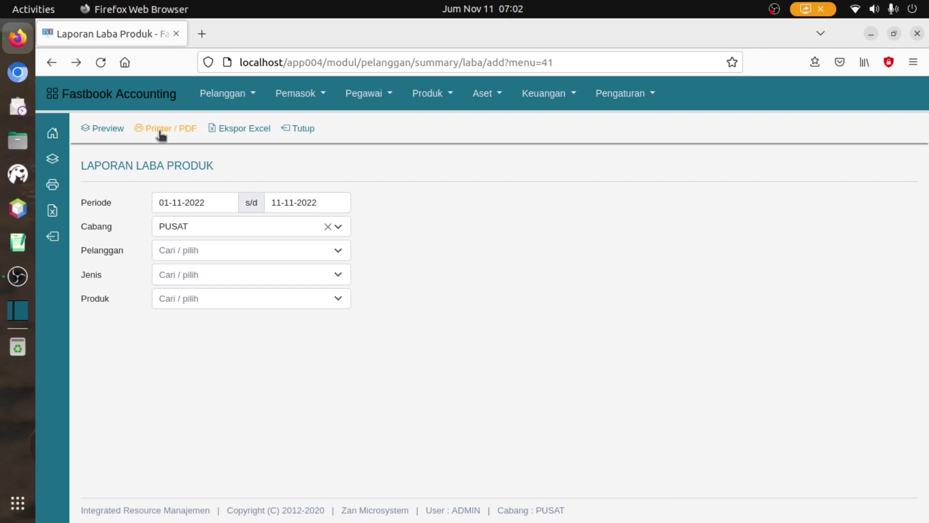
pyautogui.click(231, 130)
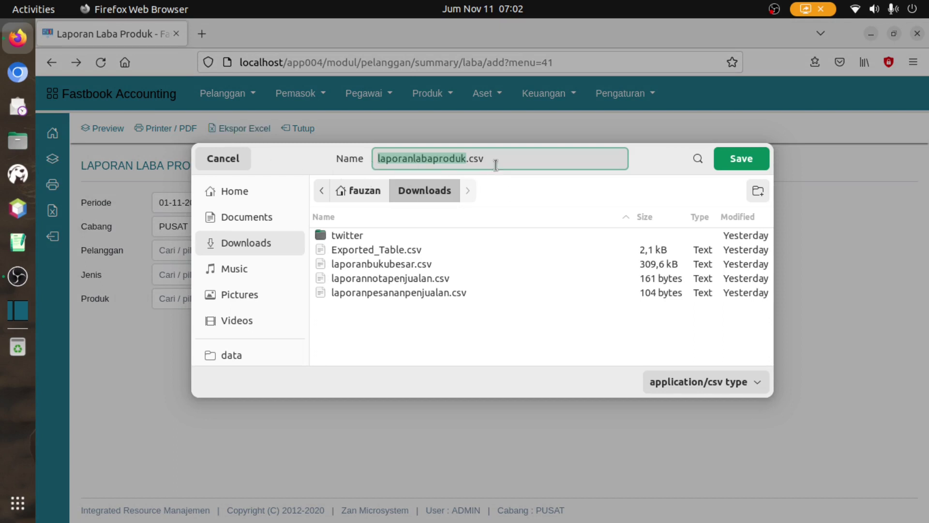
pyautogui.click(749, 162)
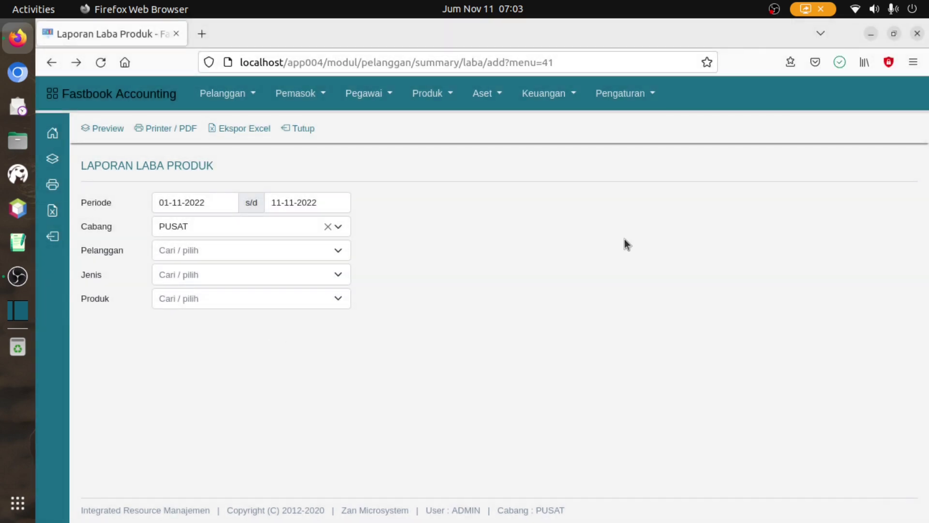
# Open laporanlabaproduk.csv from the Downloads folder in LibreOffice Calc, keeping the default text import settings
pyautogui.click(18, 141)
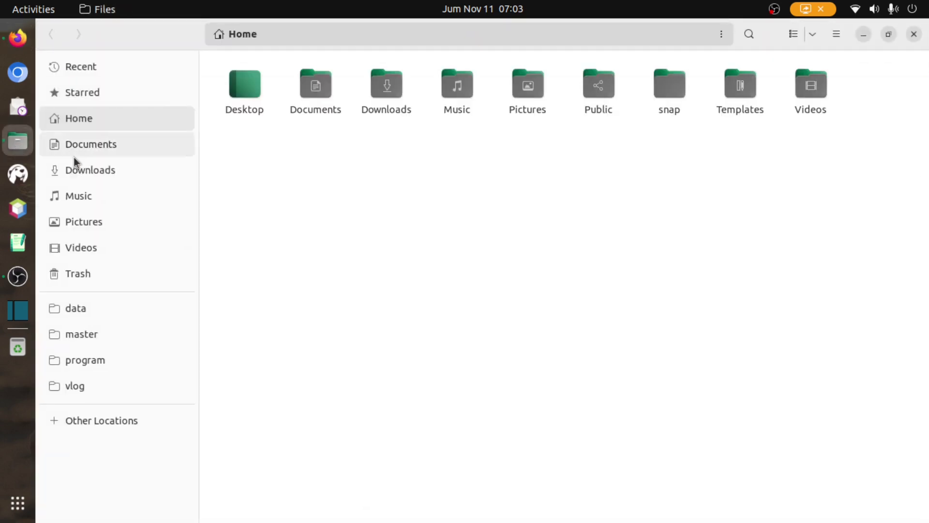
pyautogui.click(102, 175)
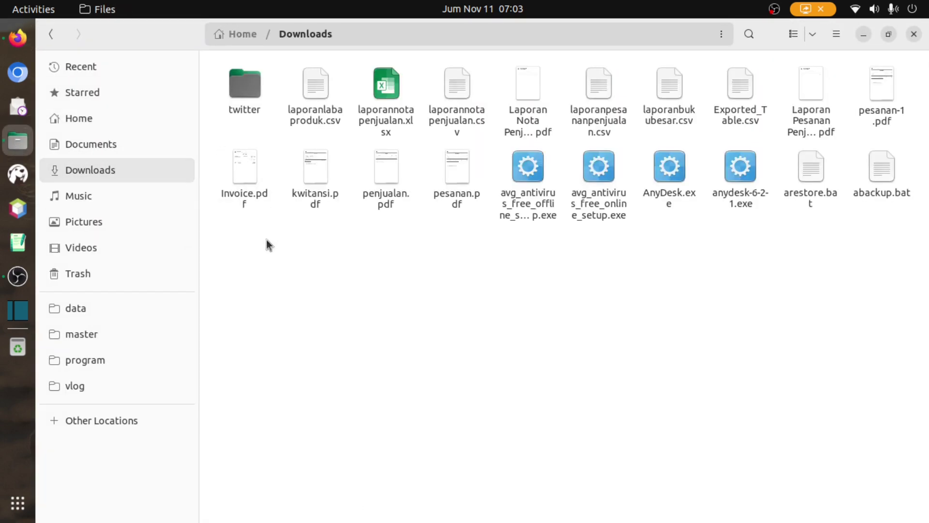
pyautogui.click(329, 113)
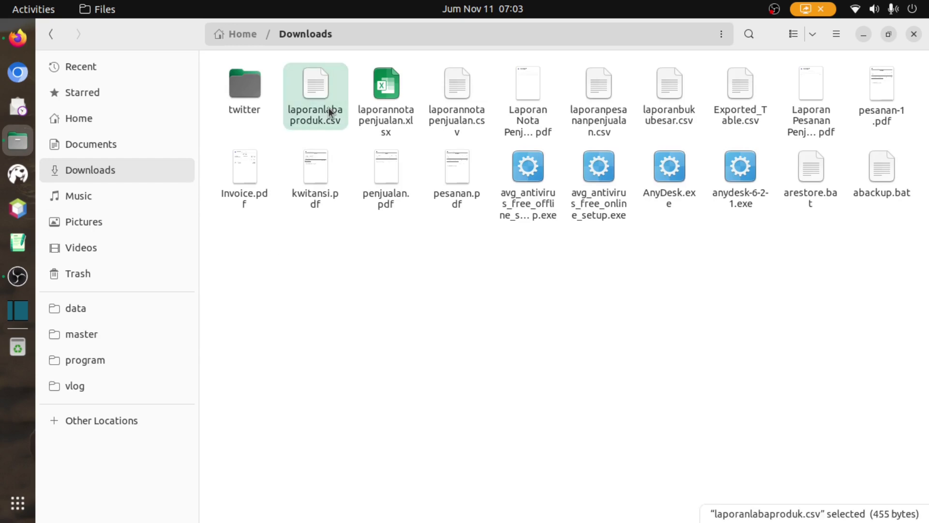
pyautogui.doubleClick(329, 112)
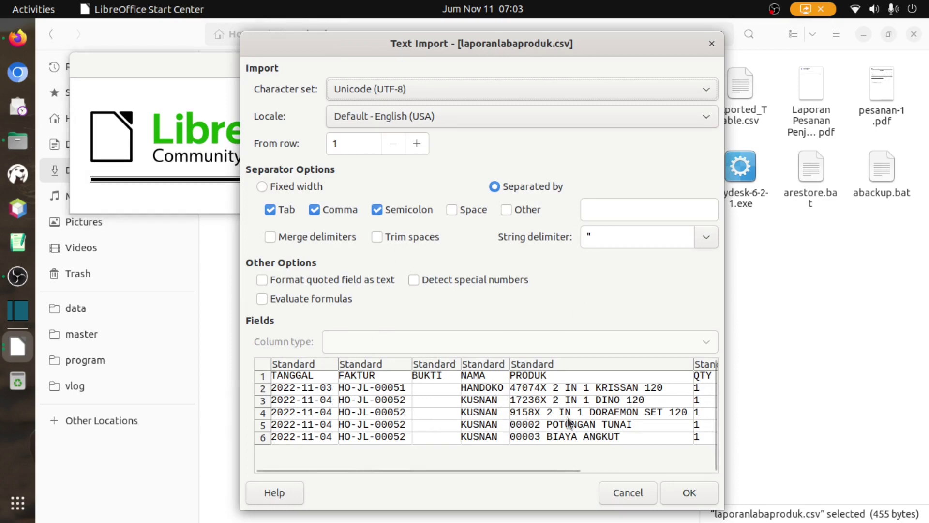
pyautogui.click(692, 496)
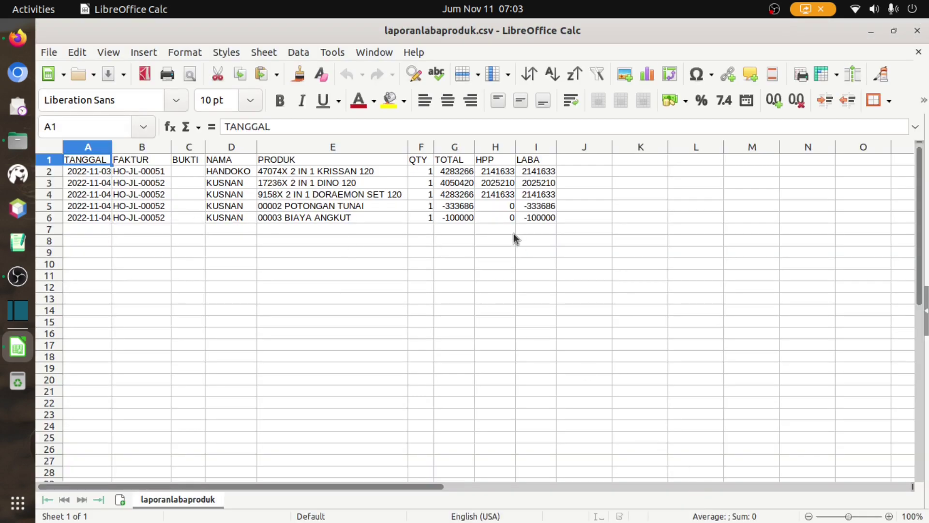
# Examine the exported TOTAL, HPP and LABA columns, and close the spreadsheet and the file manager
pyautogui.click(531, 227)
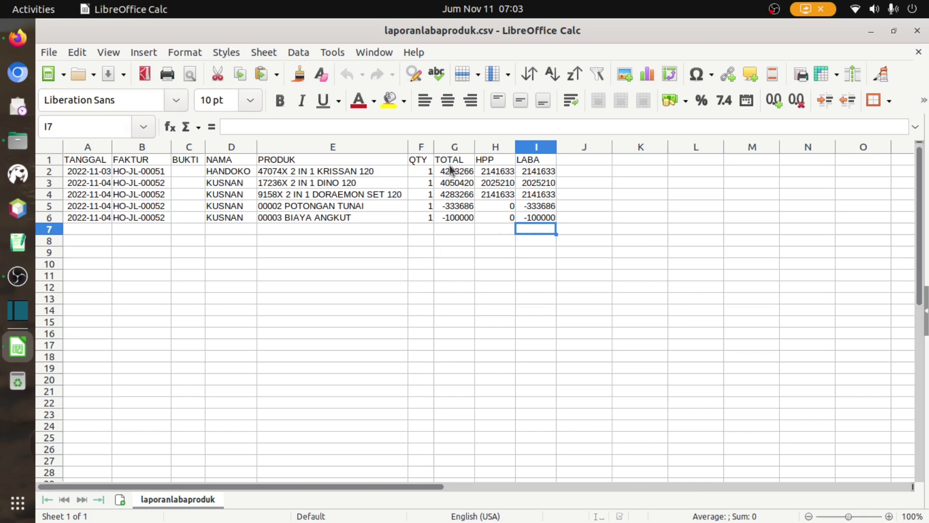
pyautogui.click(572, 184)
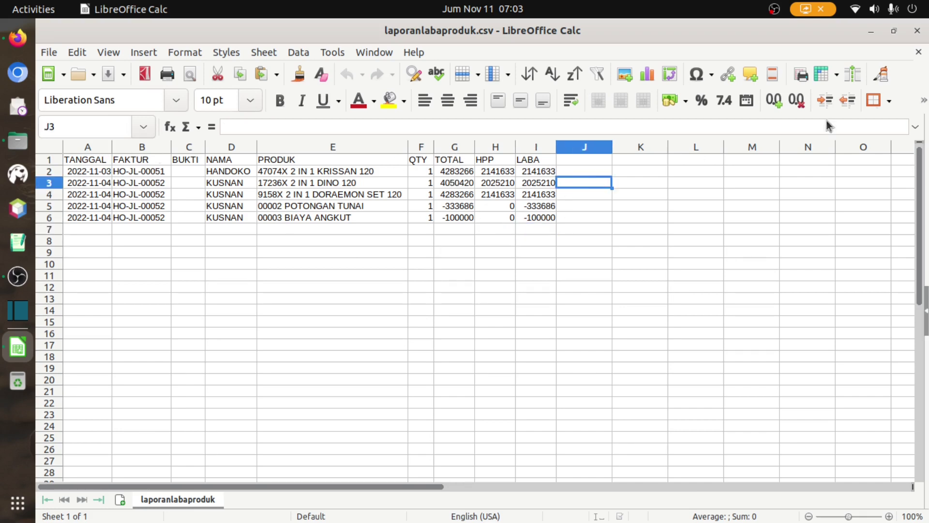
pyautogui.click(916, 35)
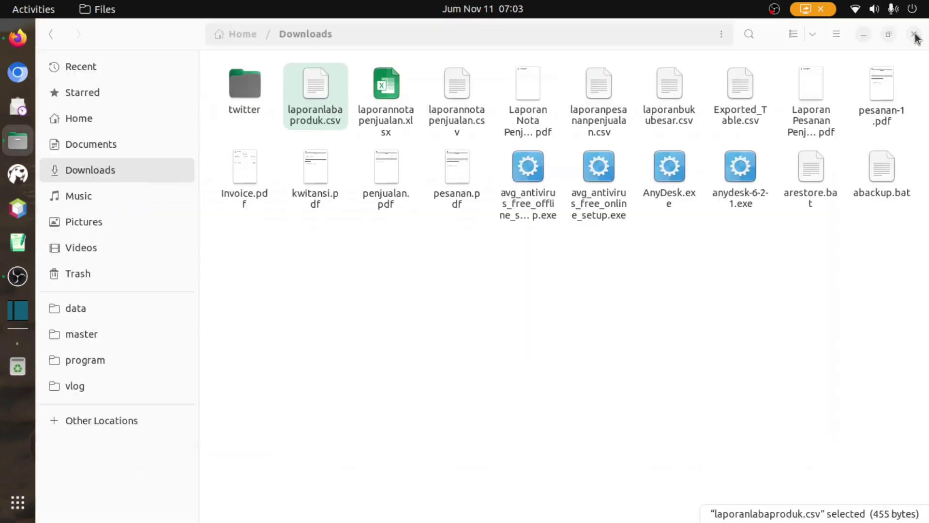
pyautogui.click(915, 35)
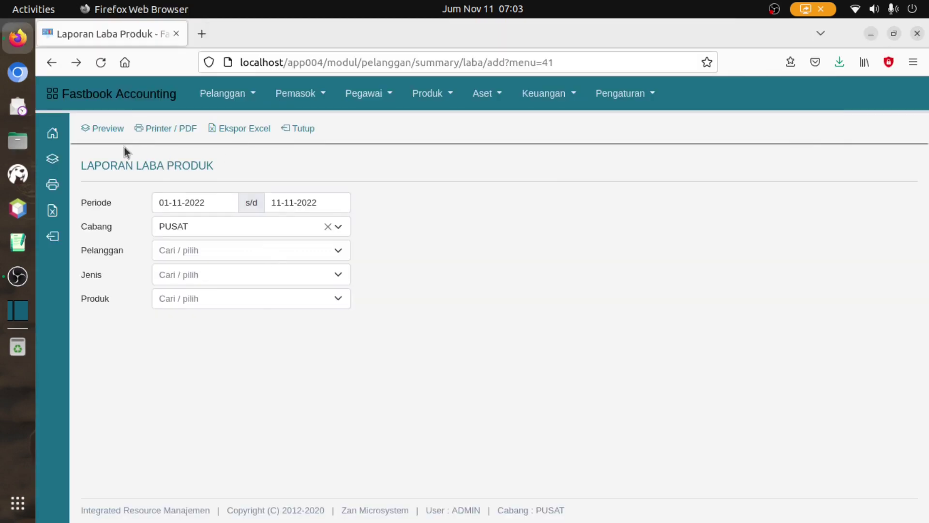
# Preview the profit report again to check its date range and entries-per-page setting, and return to the main page
pyautogui.click(106, 128)
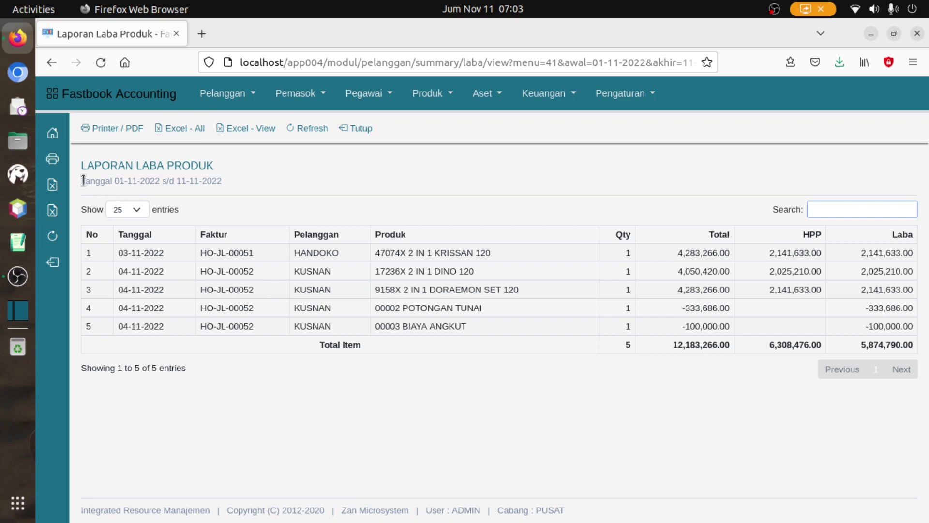
pyautogui.moveTo(82, 181); pyautogui.dragTo(226, 181)
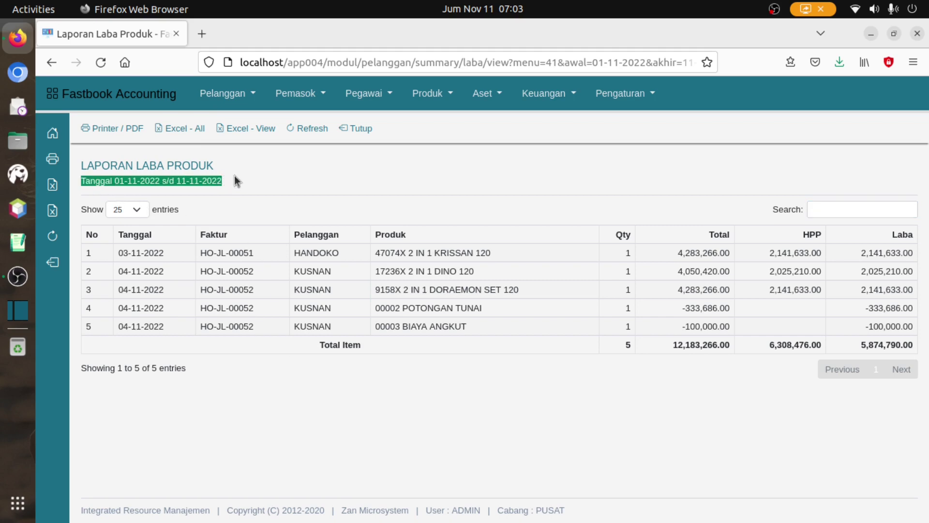
pyautogui.click(234, 176)
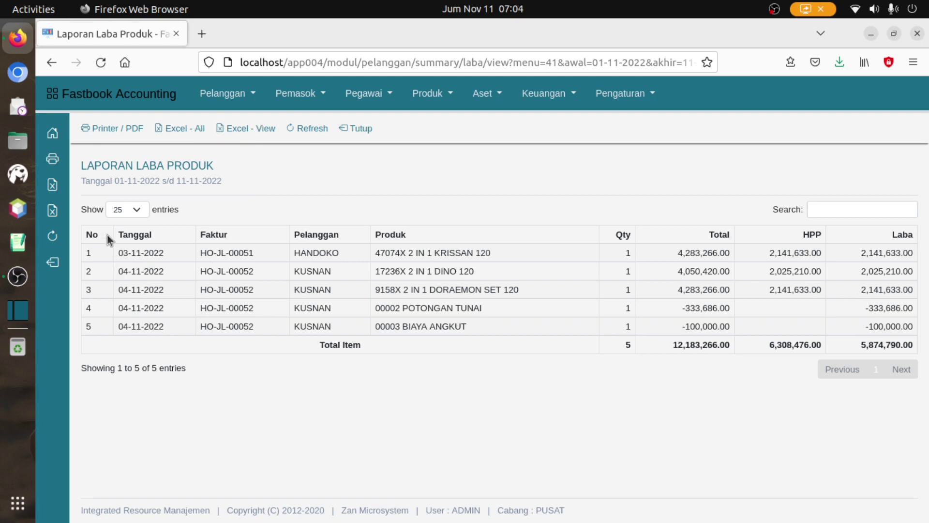
pyautogui.click(138, 211)
pyautogui.click(138, 211)
pyautogui.click(360, 130)
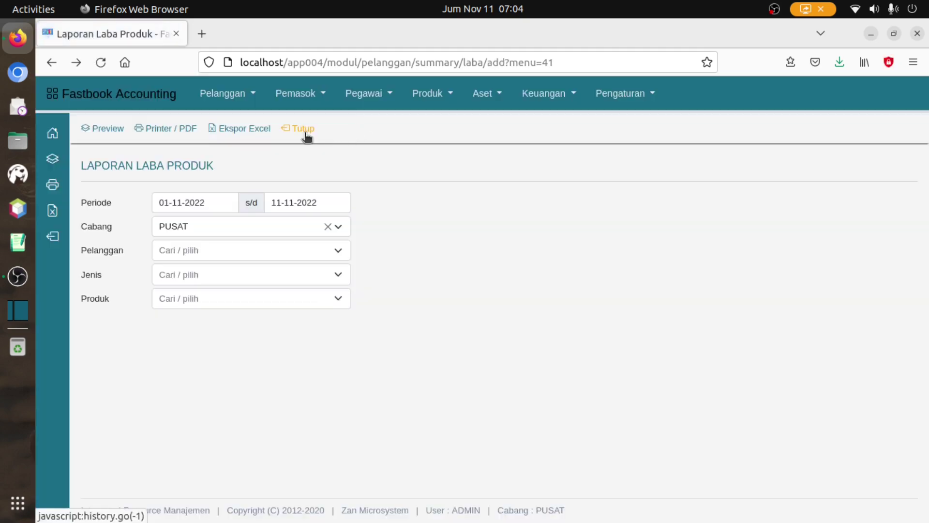
pyautogui.click(305, 129)
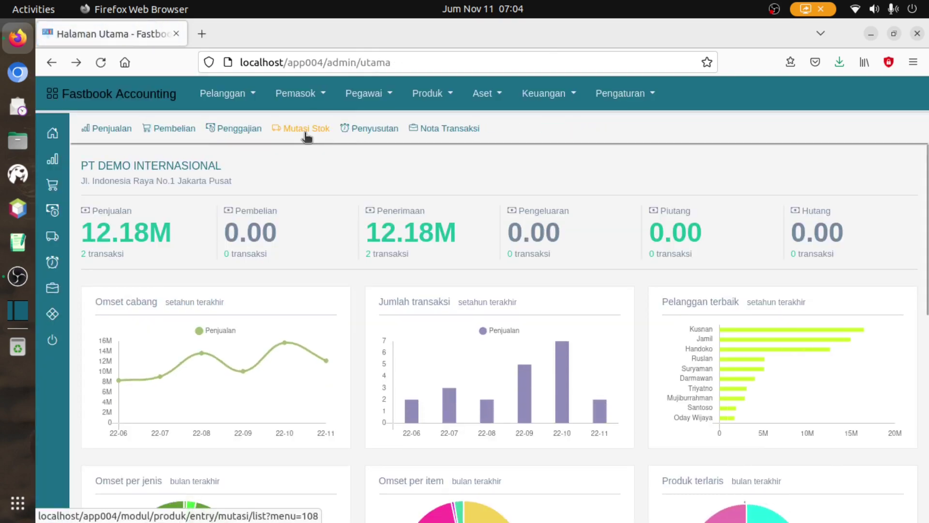